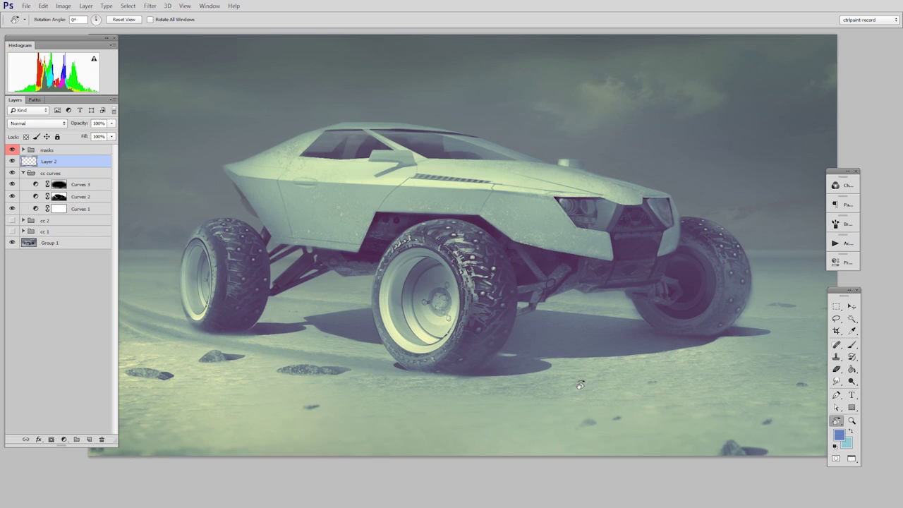
Step: Create a new blank Layer 3 above Layer 2 with Ctrl+Shift+Alt+N
{"action": "key", "text": "ctrl+shift+alt+n"}
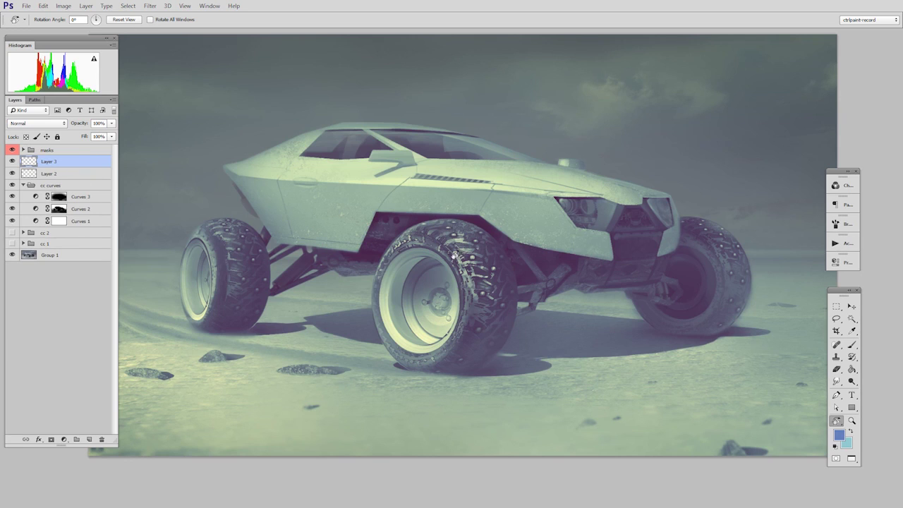
Step: Change the foreground colour from blue to a bright yellow
{"action": "key", "text": "b"}
{"action": "right_click", "coordinate": [487, 223]}
{"action": "key", "text": "Escape"}
{"action": "key", "text": "i"}
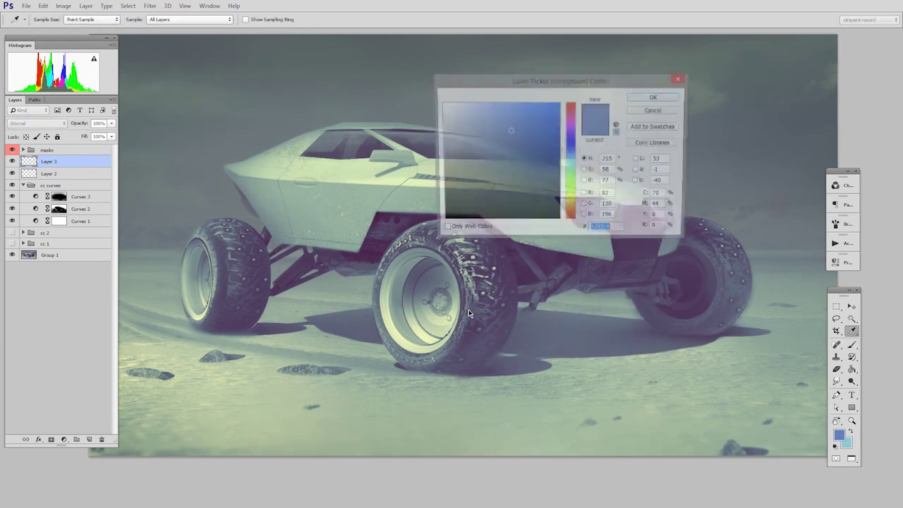
{"action": "left_click_drag", "start_coordinate": [576, 121], "coordinate": [576, 204]}
{"action": "left_click", "coordinate": [523, 110]}
{"action": "left_click", "coordinate": [655, 97]}
Step: Paint a yellow dab and a long wavy yellow stroke across the rover on Layer 3
{"action": "key", "text": "b"}
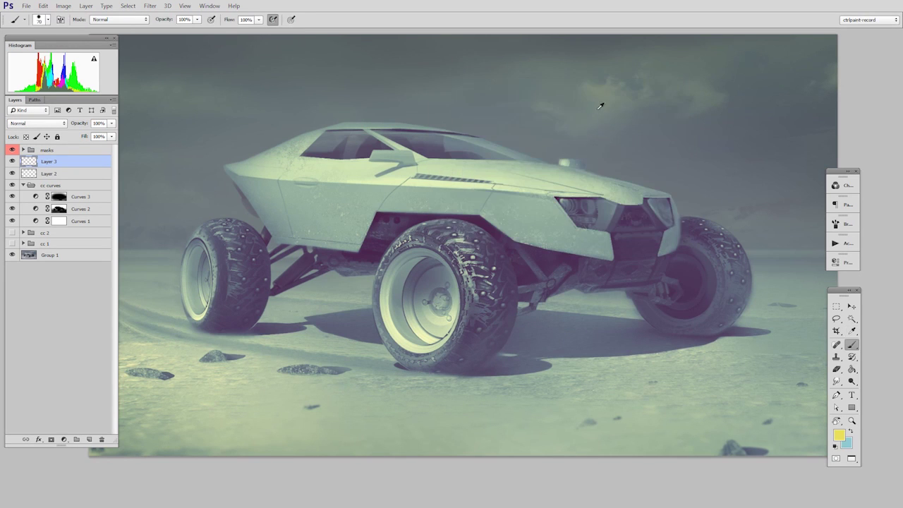
{"action": "left_click_drag", "start_coordinate": [619, 86], "coordinate": [637, 81]}
{"action": "mouse_move", "coordinate": [582, 98]}
{"action": "left_mouse_down"}
{"action": "mouse_move", "coordinate": [383, 319]}
{"action": "mouse_move", "coordinate": [307, 376]}
{"action": "left_mouse_up"}
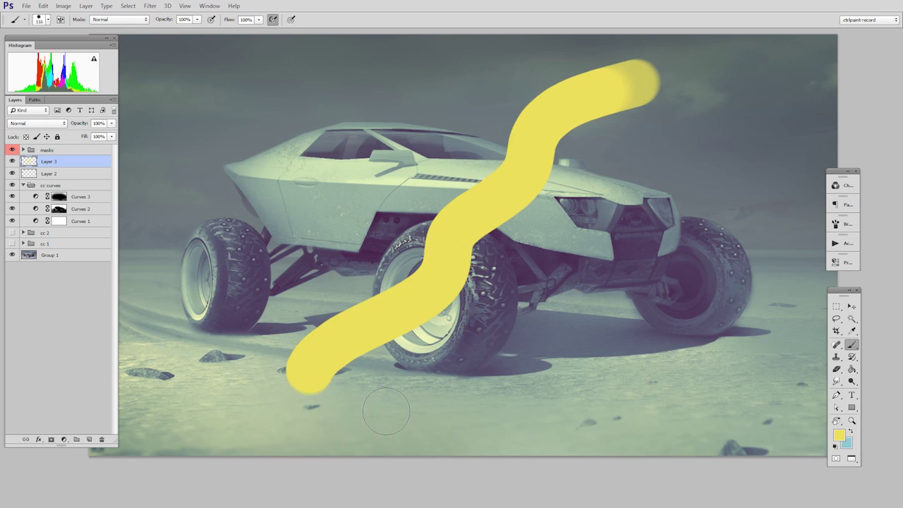
{"action": "right_click", "coordinate": [68, 163]}
Step: Split Layer 3's Underlying Layer Blend If black slider to 95/147 so yellow fades over darks
{"action": "left_click", "coordinate": [144, 104]}
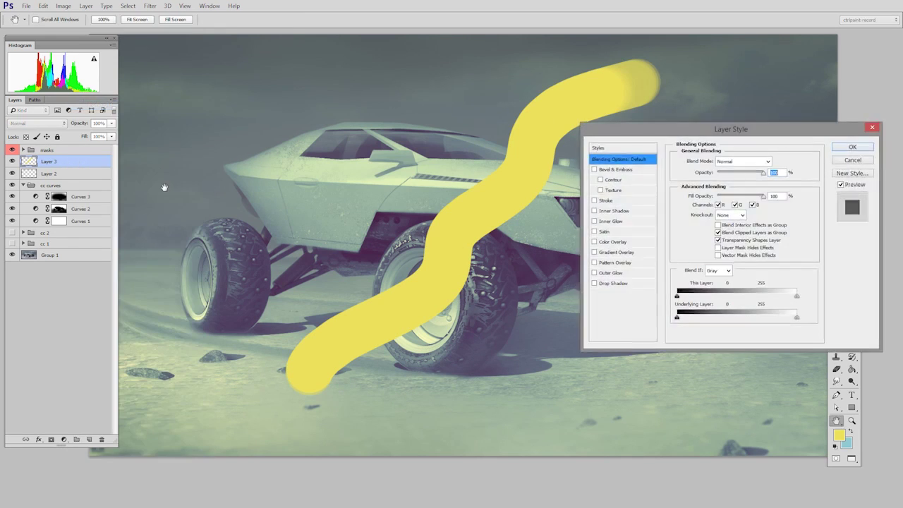
{"action": "left_click_drag", "start_coordinate": [743, 129], "coordinate": [736, 166]}
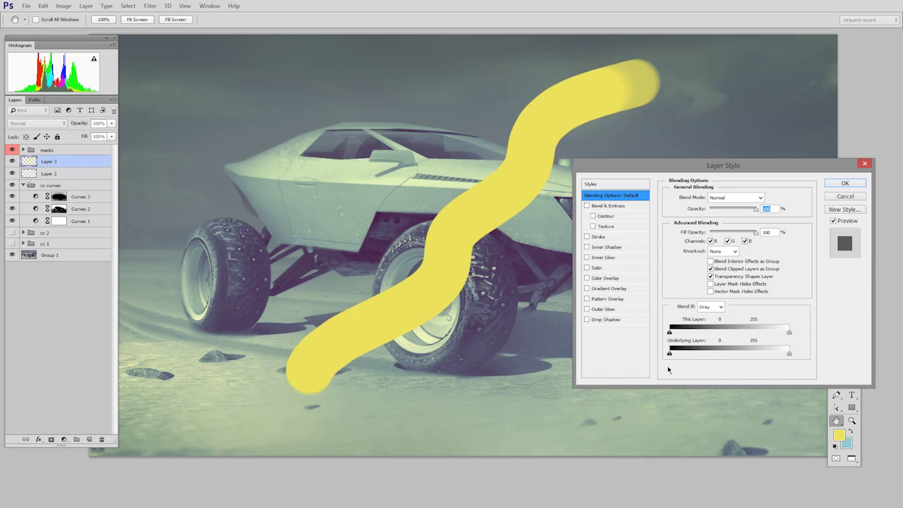
{"action": "left_click_drag", "start_coordinate": [755, 165], "coordinate": [791, 210]}
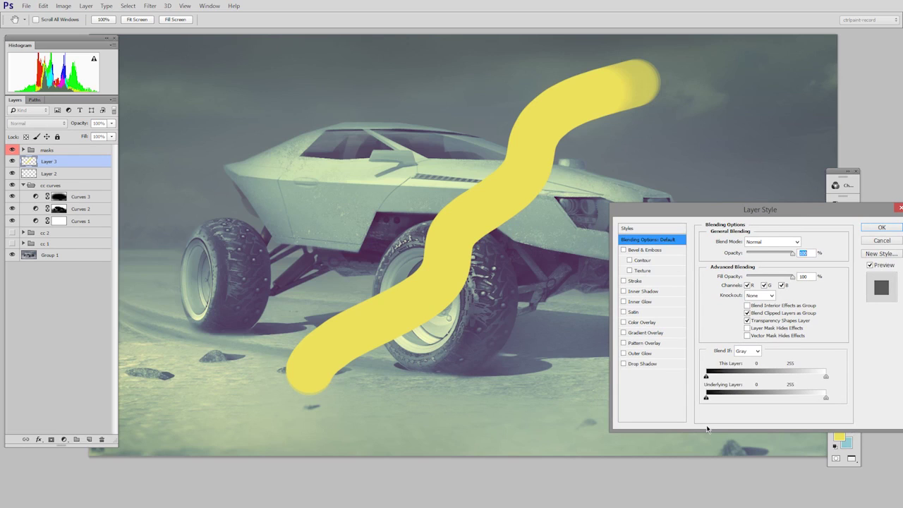
{"action": "left_click_drag", "start_coordinate": [707, 398], "coordinate": [774, 393]}
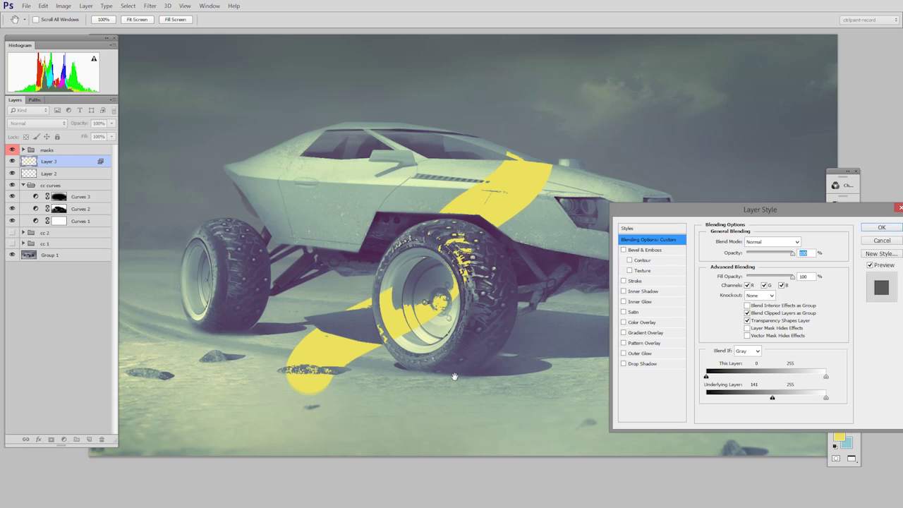
{"action": "left_click_drag", "start_coordinate": [772, 397], "coordinate": [762, 398]}
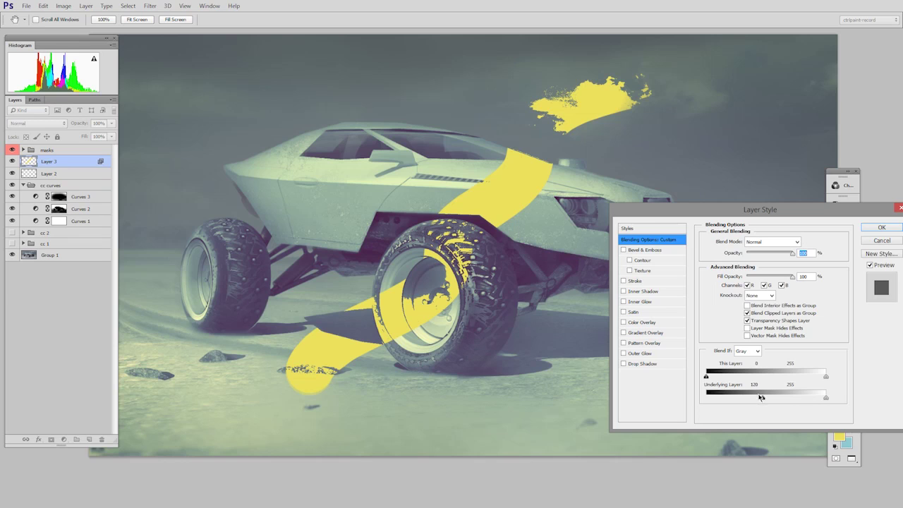
{"action": "mouse_move", "coordinate": [762, 400]}
{"action": "left_mouse_down"}
{"action": "mouse_move", "coordinate": [779, 399]}
{"action": "mouse_move", "coordinate": [750, 397]}
{"action": "mouse_move", "coordinate": [776, 398]}
{"action": "left_mouse_up"}
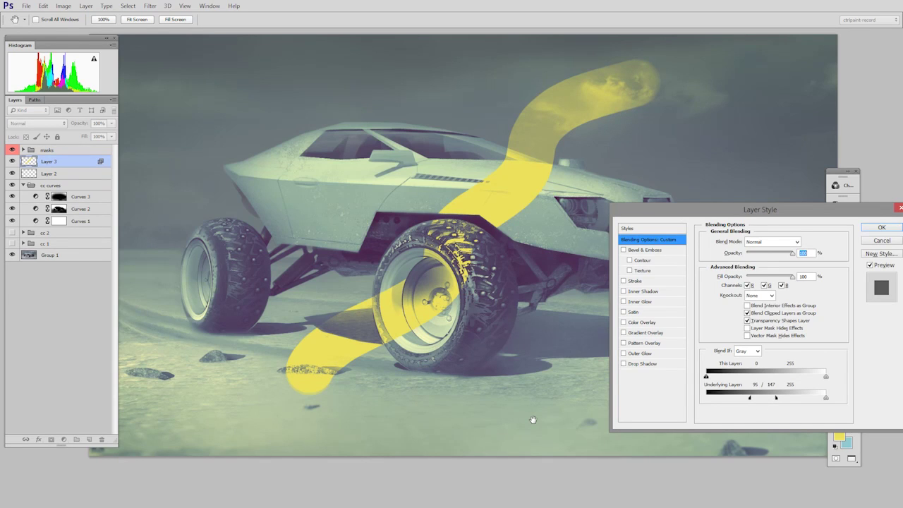
{"action": "left_click", "coordinate": [881, 228]}
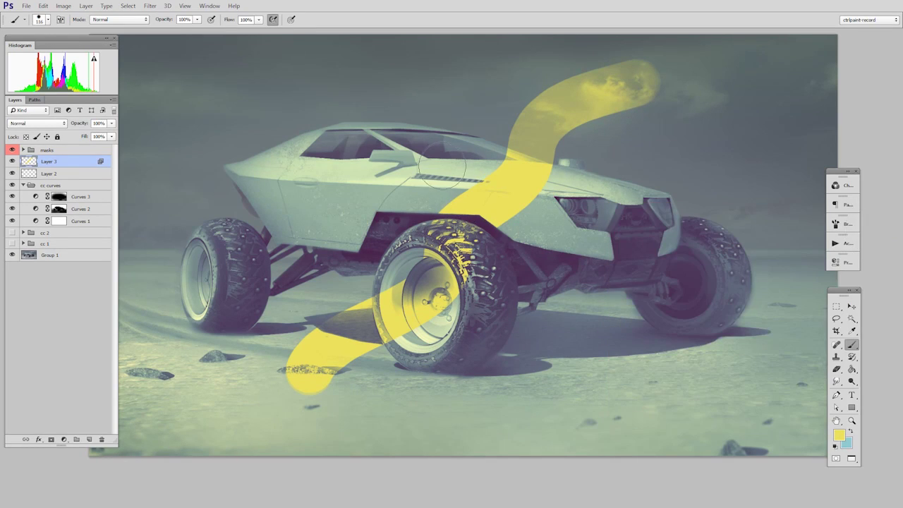
Step: Paint two more yellow strokes over the rover's roof and rear wheel, then delete Layer 3
{"action": "mouse_move", "coordinate": [413, 98]}
{"action": "left_mouse_down"}
{"action": "mouse_move", "coordinate": [349, 236]}
{"action": "mouse_move", "coordinate": [300, 297]}
{"action": "left_mouse_up"}
{"action": "mouse_move", "coordinate": [247, 130]}
{"action": "left_mouse_down"}
{"action": "mouse_move", "coordinate": [240, 345]}
{"action": "mouse_move", "coordinate": [338, 180]}
{"action": "mouse_move", "coordinate": [296, 141]}
{"action": "mouse_move", "coordinate": [479, 134]}
{"action": "mouse_move", "coordinate": [413, 226]}
{"action": "mouse_move", "coordinate": [564, 211]}
{"action": "mouse_move", "coordinate": [600, 311]}
{"action": "mouse_move", "coordinate": [670, 127]}
{"action": "mouse_move", "coordinate": [508, 353]}
{"action": "mouse_move", "coordinate": [593, 374]}
{"action": "left_mouse_up"}
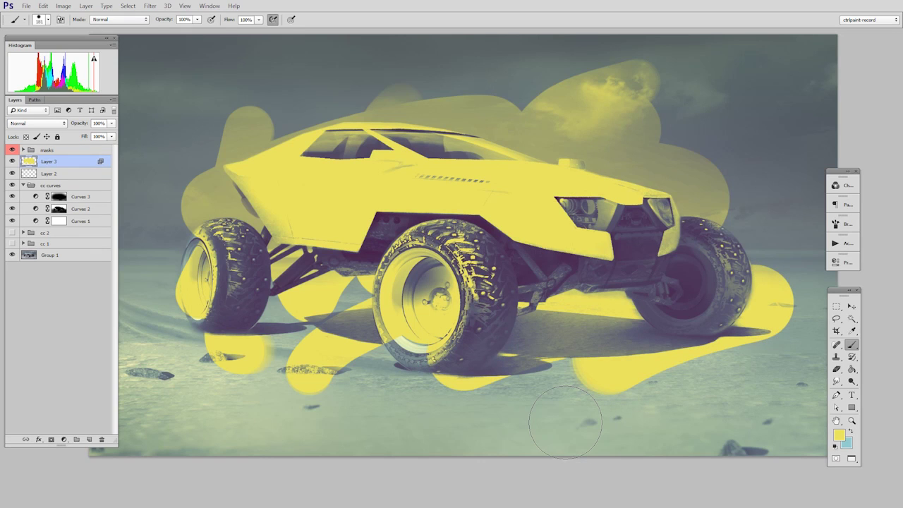
{"action": "mouse_move", "coordinate": [80, 162]}
{"action": "left_mouse_down"}
{"action": "mouse_move", "coordinate": [29, 390]}
{"action": "mouse_move", "coordinate": [35, 436]}
{"action": "mouse_move", "coordinate": [101, 439]}
{"action": "left_mouse_up"}
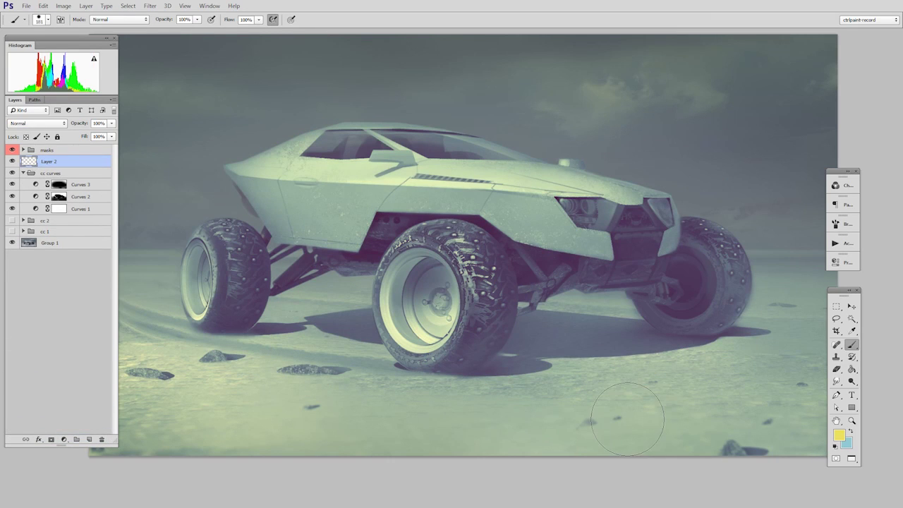
{"action": "left_click", "coordinate": [95, 210]}
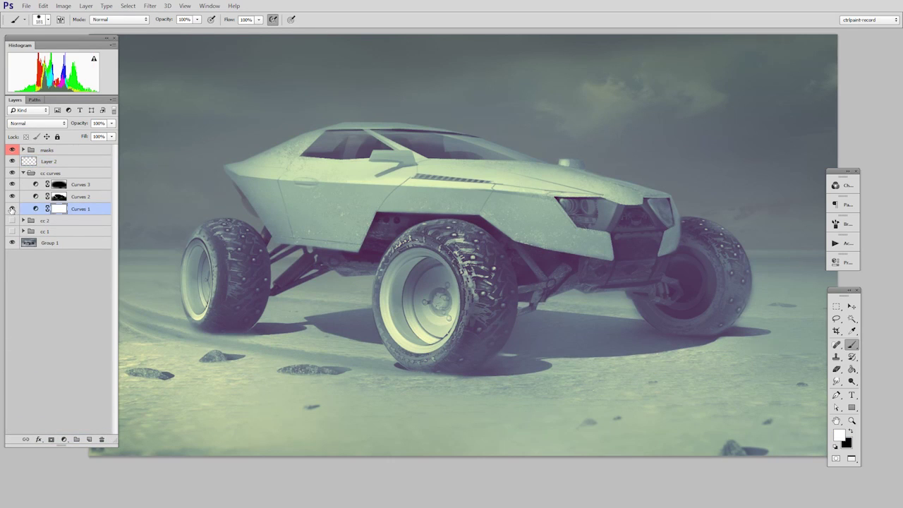
{"action": "left_click", "coordinate": [12, 209]}
{"action": "left_click", "coordinate": [11, 209]}
{"action": "left_click", "coordinate": [11, 209]}
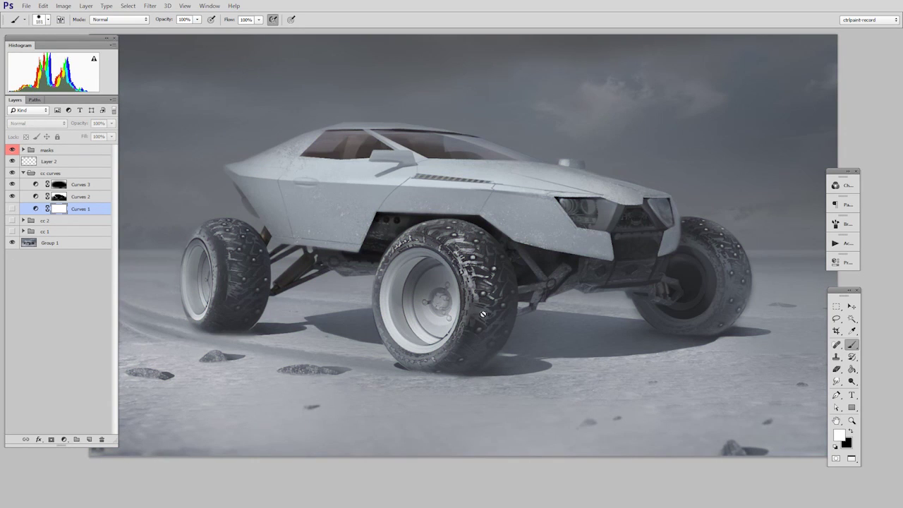
{"action": "left_click", "coordinate": [11, 209]}
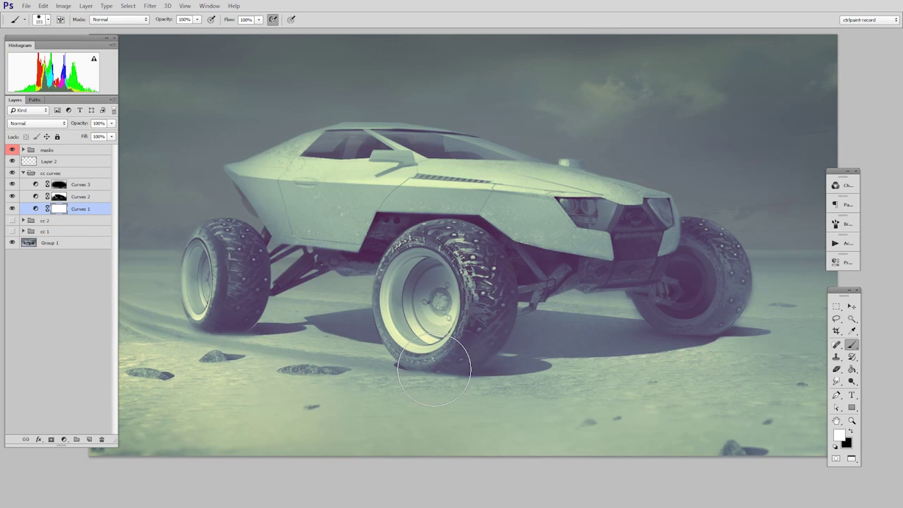
{"action": "right_click", "coordinate": [82, 209]}
Step: Split Curves 1's Underlying Layer Blend If black slider to 64/113, keeping darkest tones uncorrected
{"action": "left_click", "coordinate": [113, 105]}
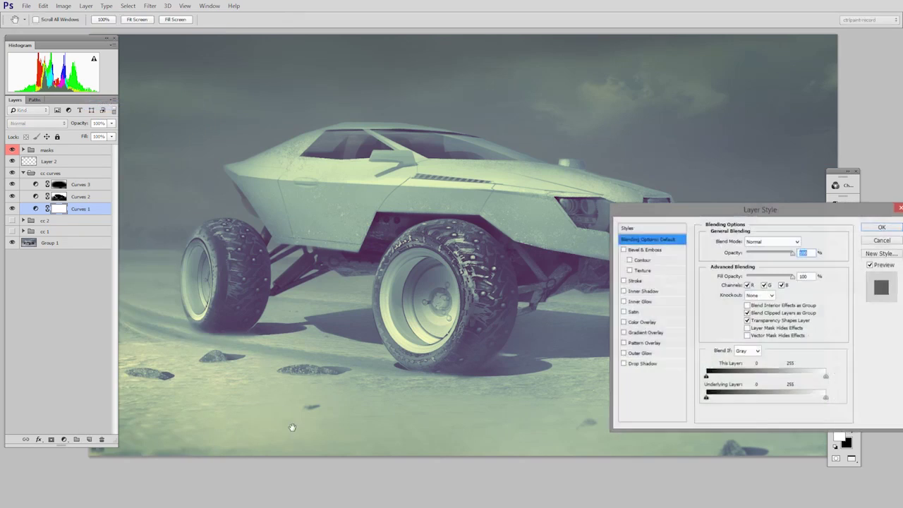
{"action": "left_click_drag", "start_coordinate": [698, 214], "coordinate": [693, 138]}
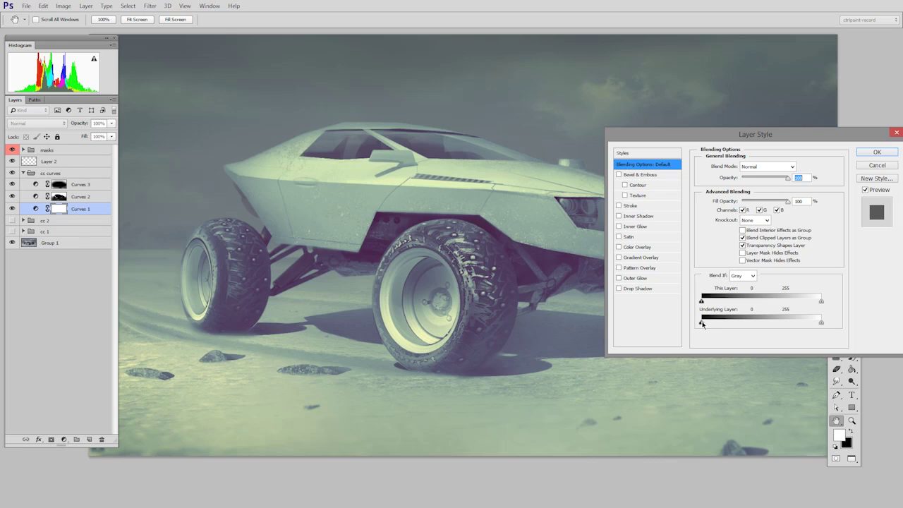
{"action": "left_click_drag", "start_coordinate": [703, 325], "coordinate": [732, 325]}
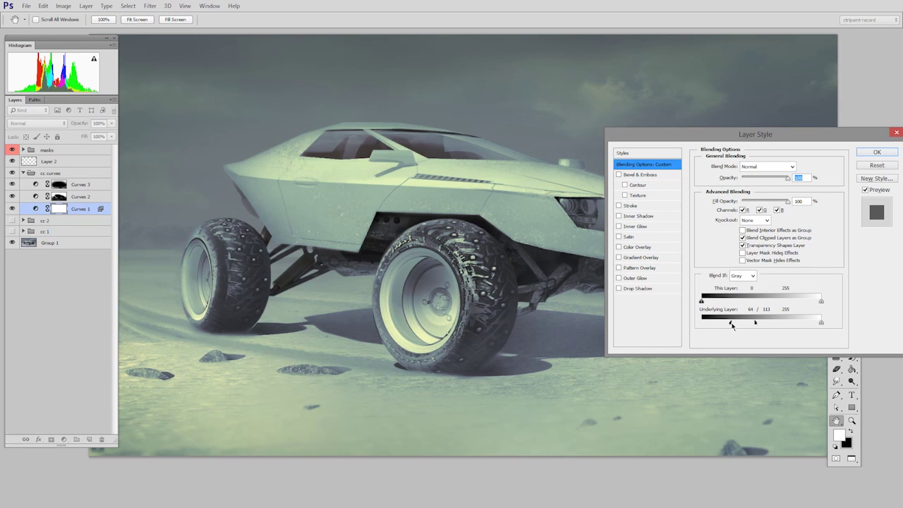
{"action": "left_click", "coordinate": [874, 153]}
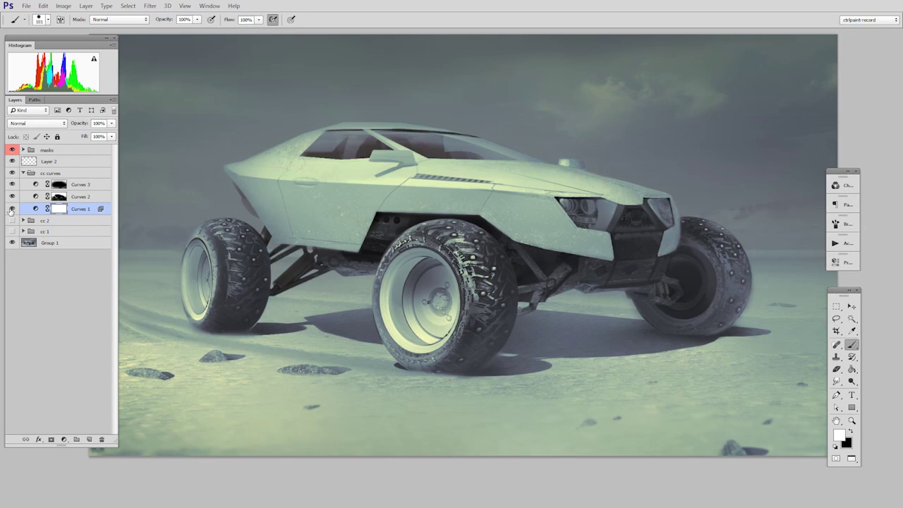
{"action": "left_click", "coordinate": [11, 209]}
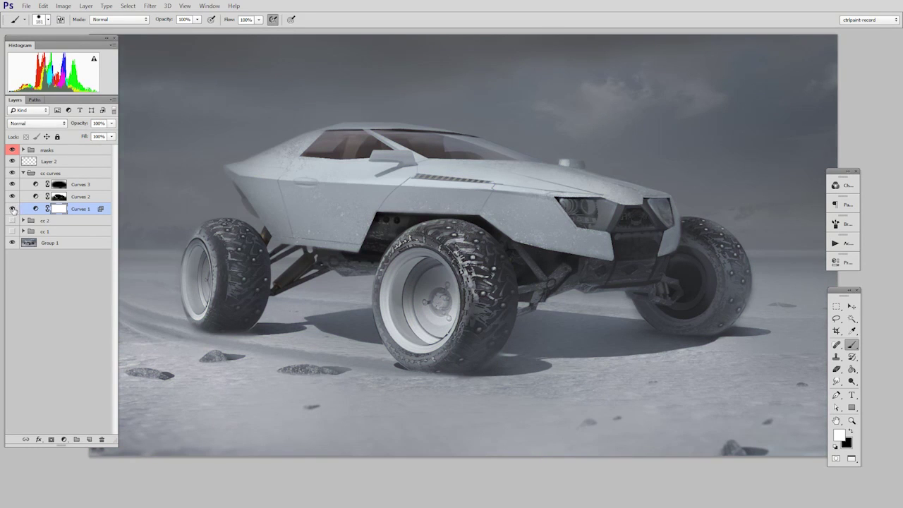
{"action": "left_click", "coordinate": [11, 209]}
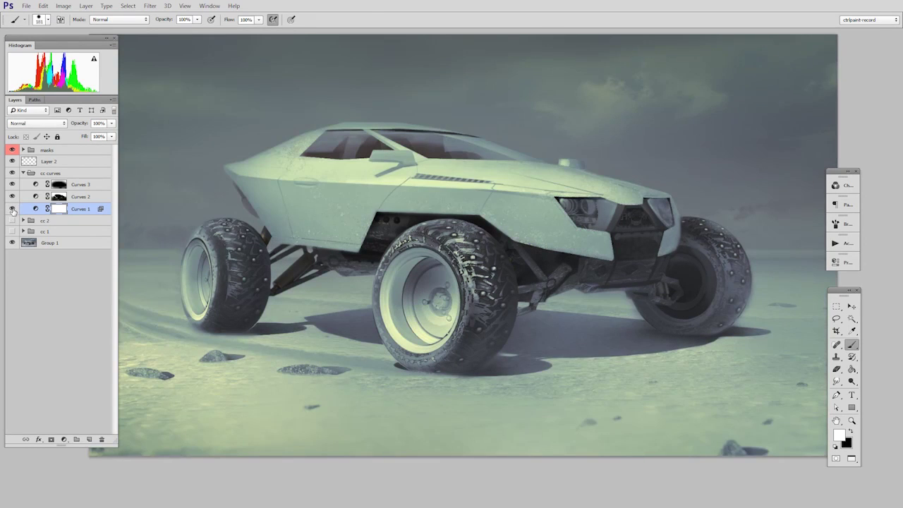
{"action": "left_click", "coordinate": [23, 150]}
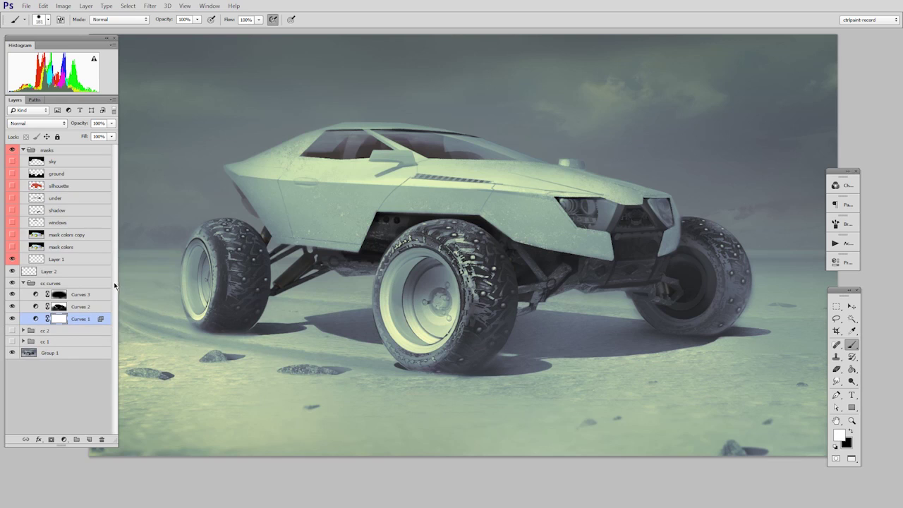
{"action": "left_click", "coordinate": [22, 149]}
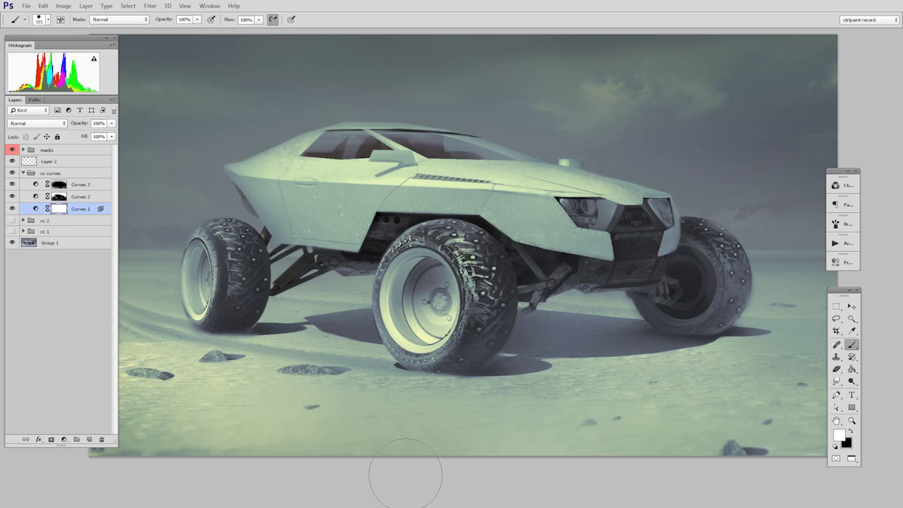
{"action": "right_click", "coordinate": [81, 209]}
Step: Readjust Curves 1's Underlying Layer Blend If split to 59/121 and confirm
{"action": "left_click", "coordinate": [166, 107]}
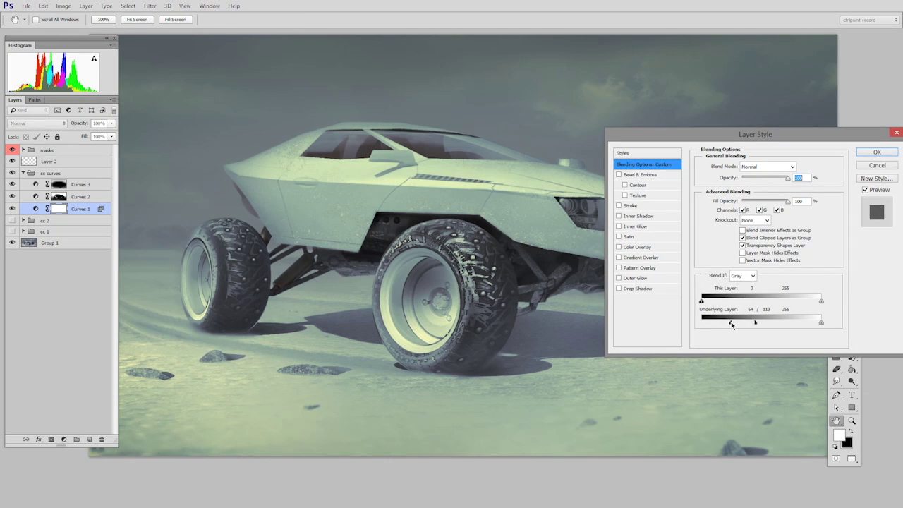
{"action": "left_click_drag", "start_coordinate": [731, 323], "coordinate": [760, 323]}
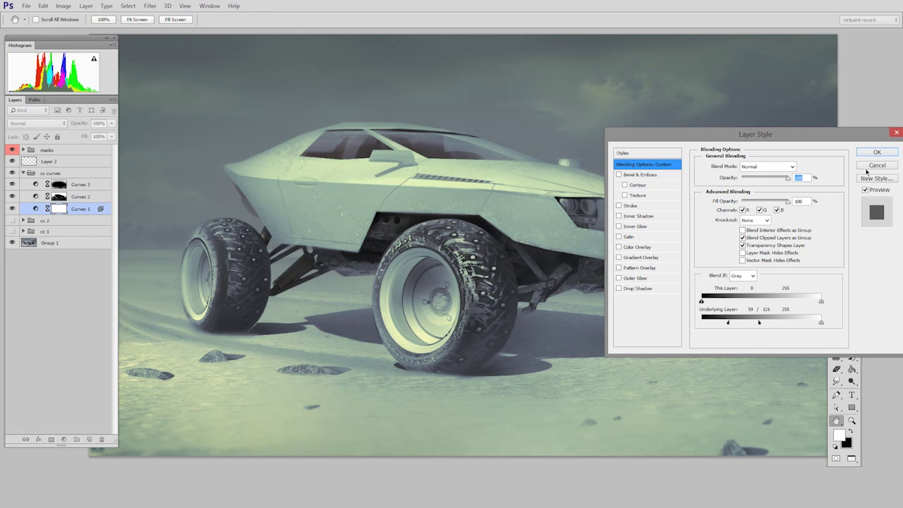
{"action": "key", "text": "Return"}
{"action": "key", "text": "b"}
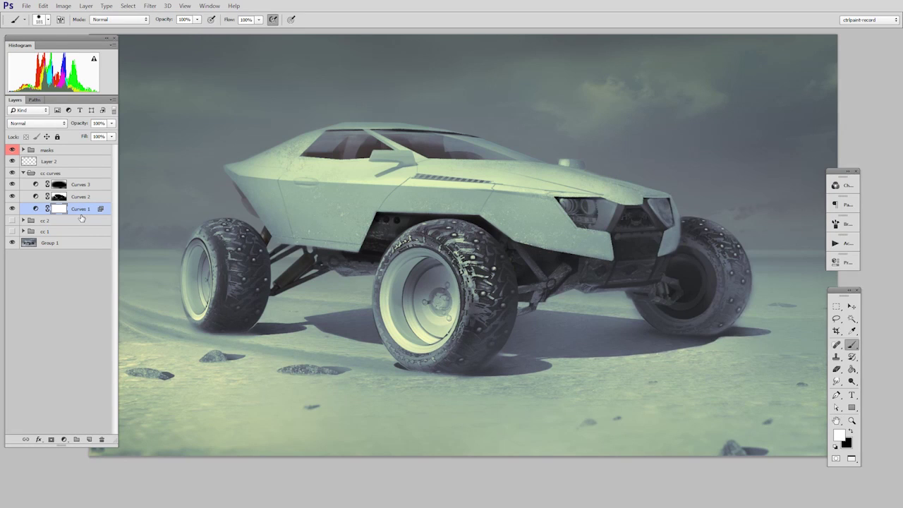